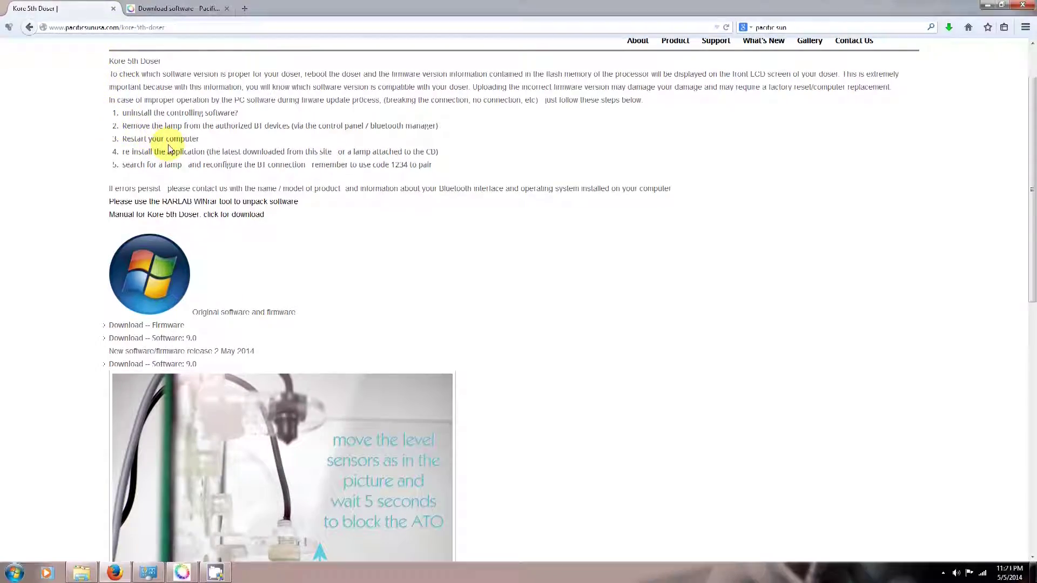
Check the downloaded software and firmware in the Downloads folder, and clear the open windows to switch to the Pacific Sun doser program.
scroll(152, 157, "up", 2)
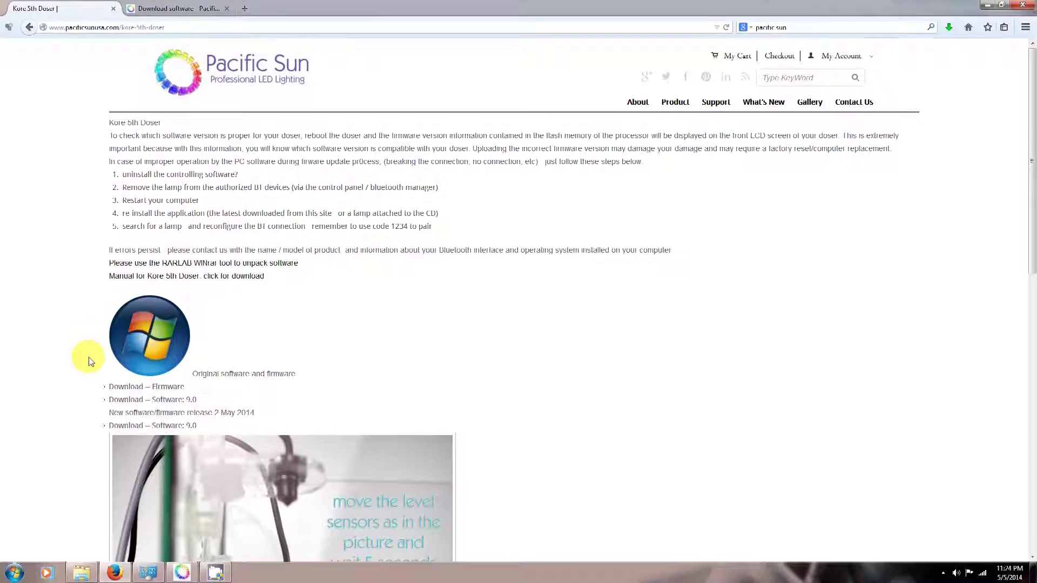
left_click(82, 571)
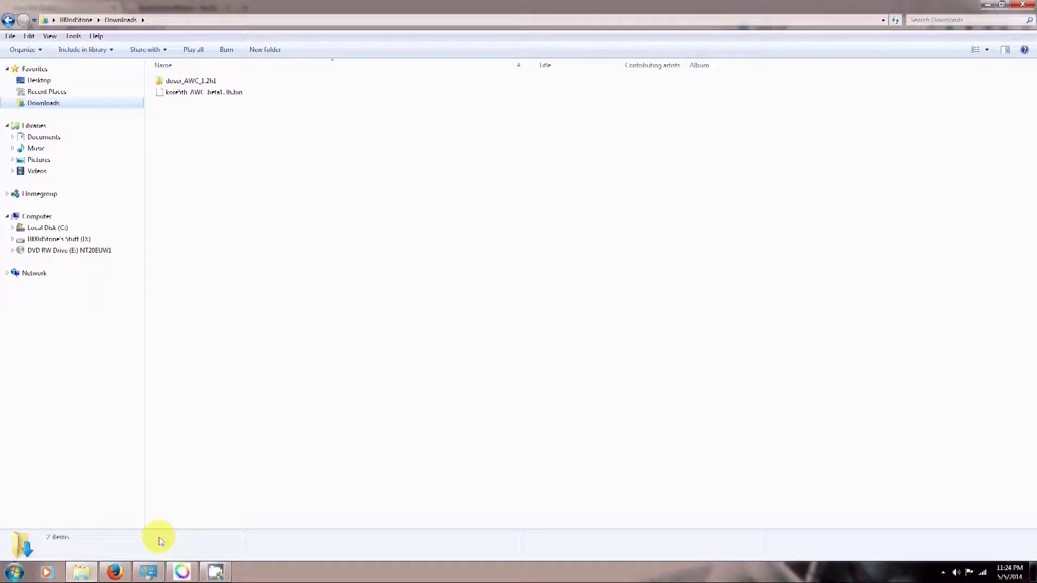
left_click(148, 572)
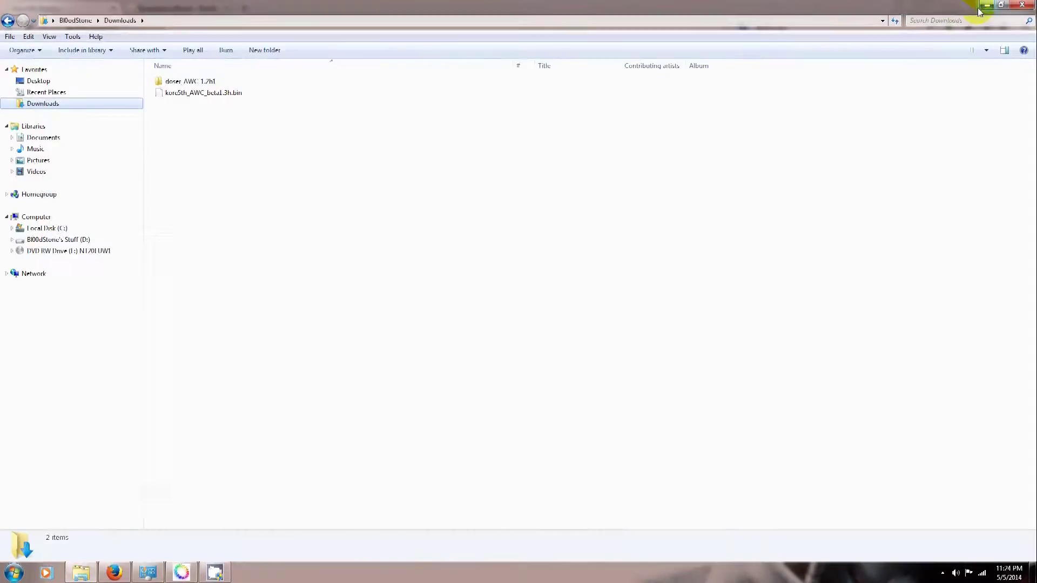
left_click(983, 7)
left_click(946, 19)
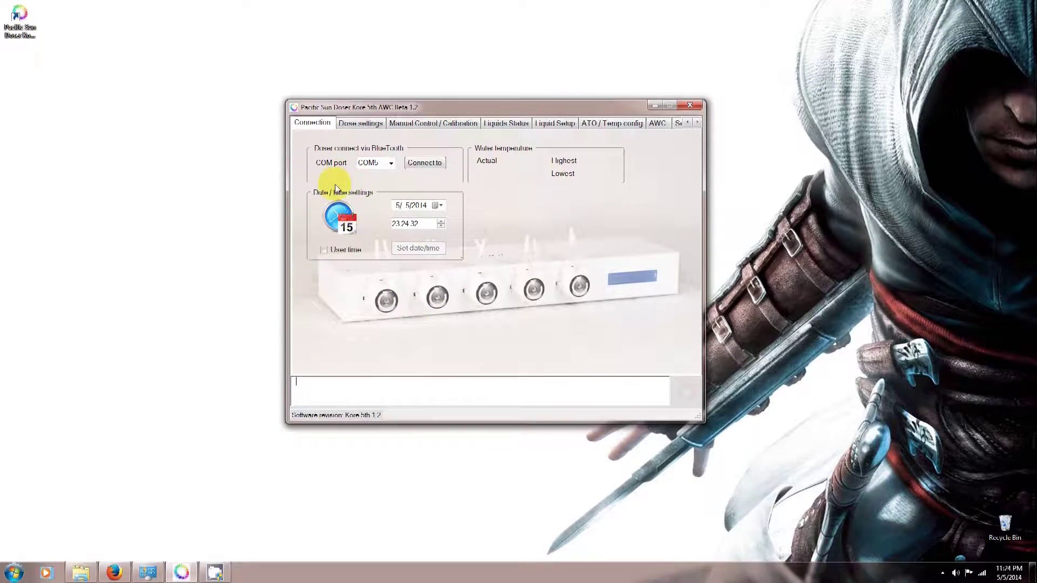
Choose COM5 as the doser's Bluetooth port and connect to the doser.
mouse_move(378, 147)
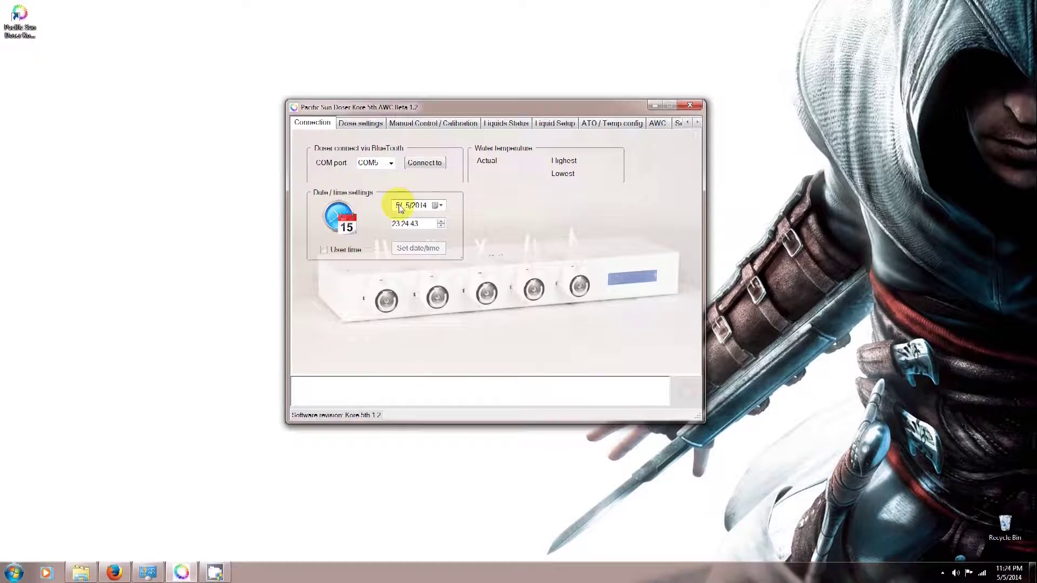
left_click(390, 164)
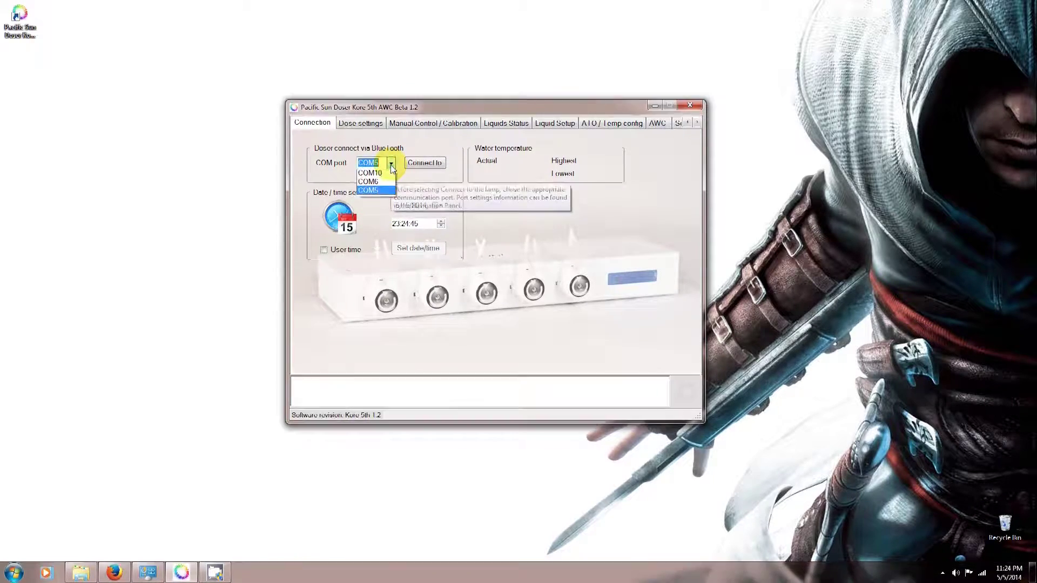
left_click(379, 192)
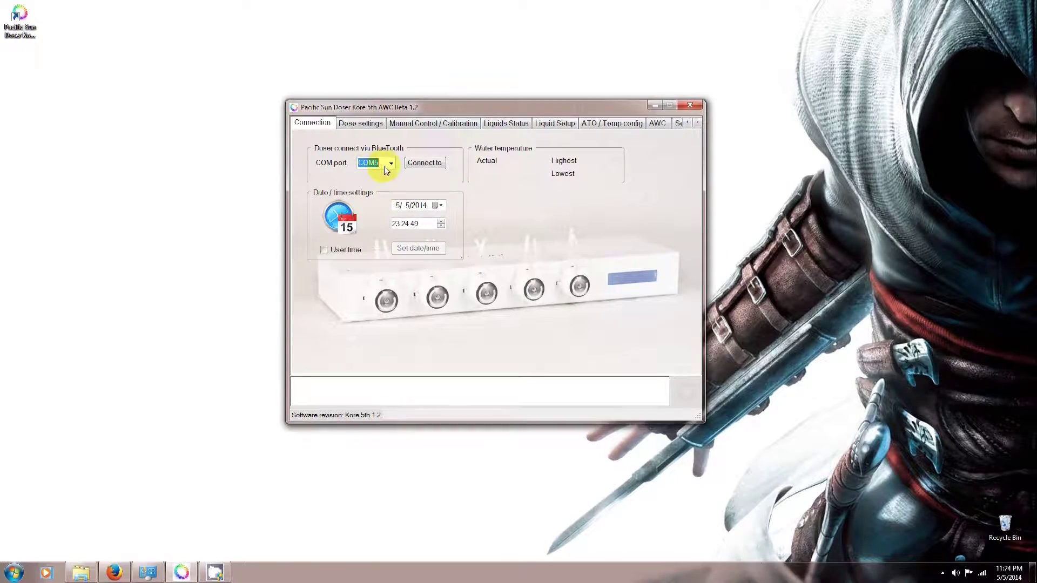
left_click(437, 165)
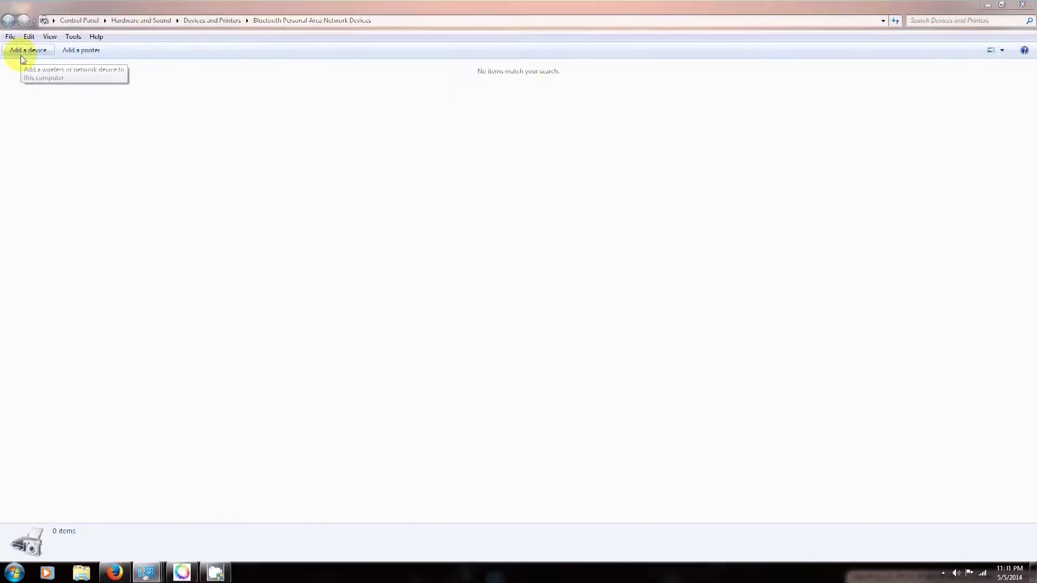
Open the search for adding a new Bluetooth device, cancel it, and put away the device and network connection windows.
left_click(22, 54)
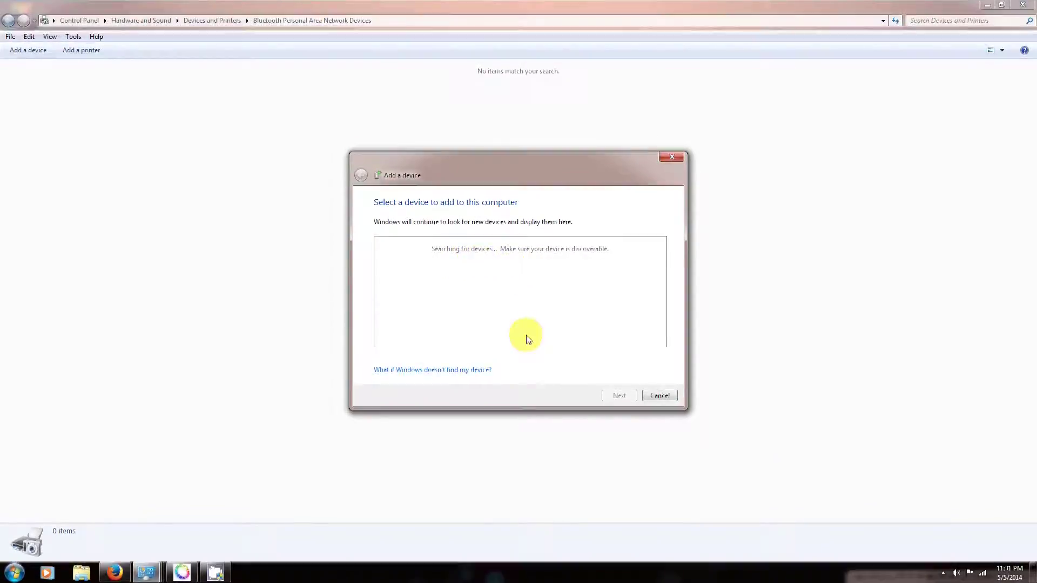
left_click(660, 396)
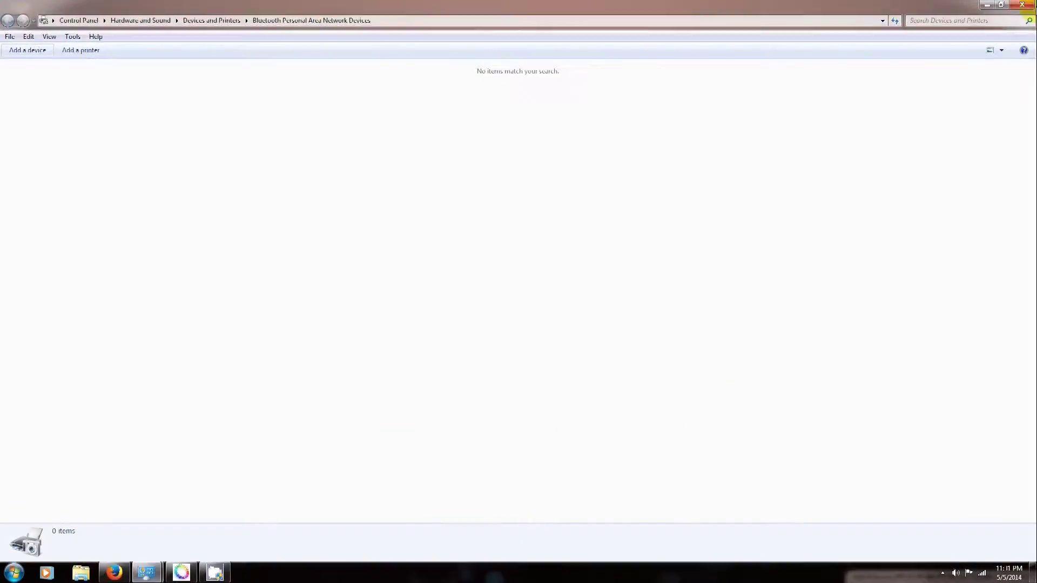
left_click(1023, 5)
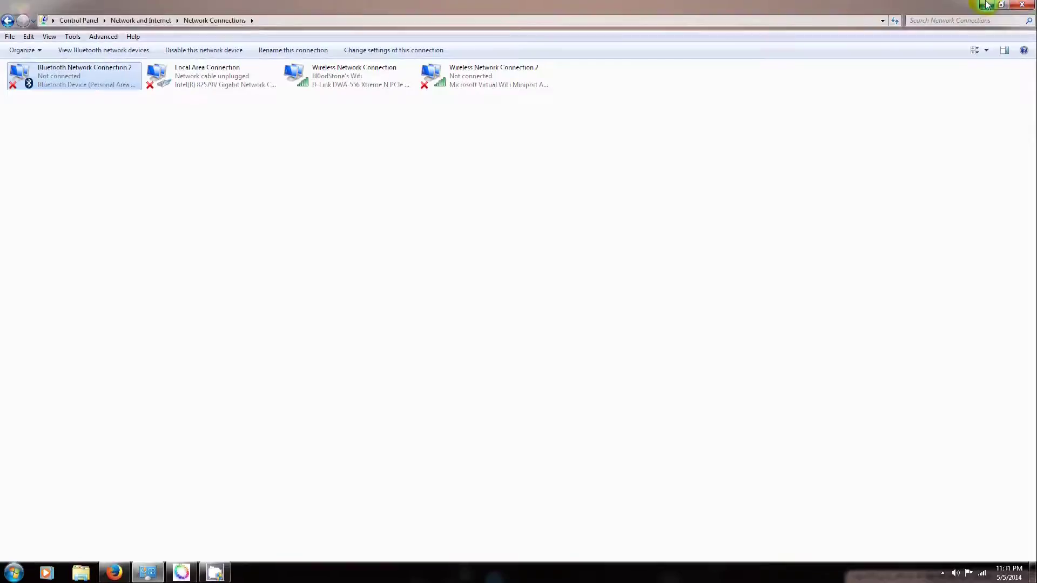
left_click(986, 6)
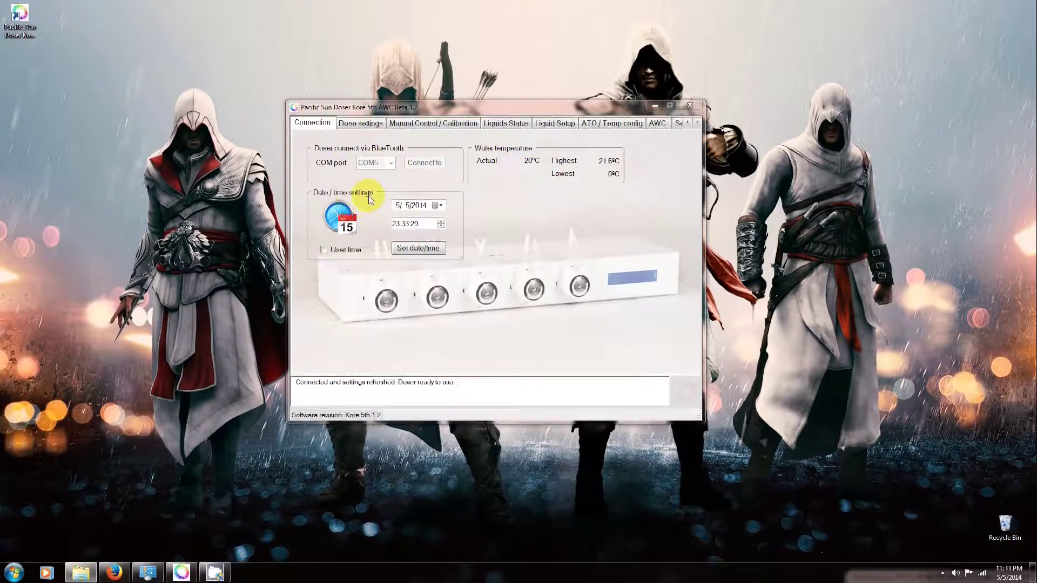
Read the stored daily dose settings of all five pumps from the doser.
left_click(361, 124)
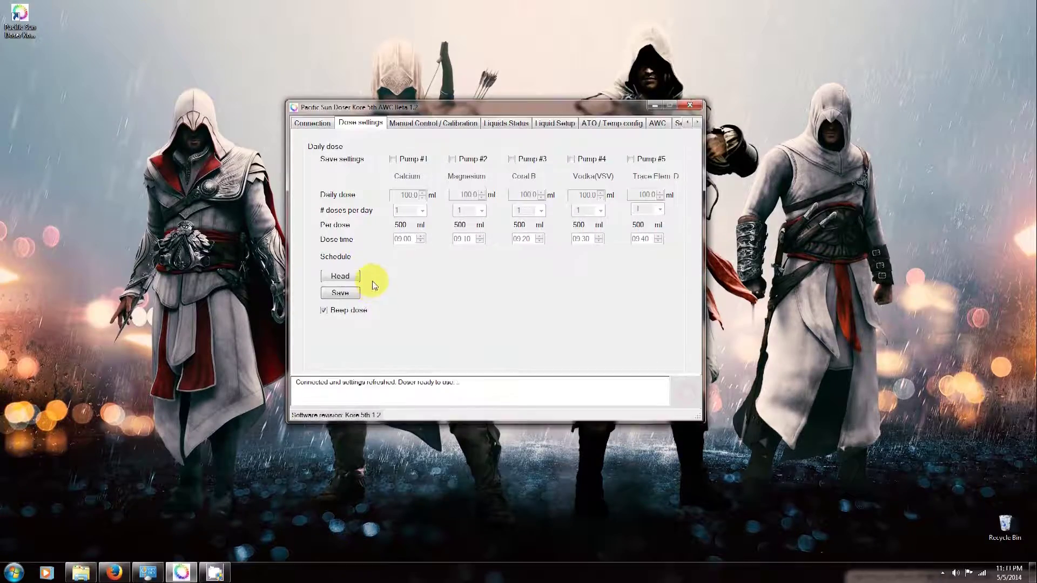
left_click(336, 277)
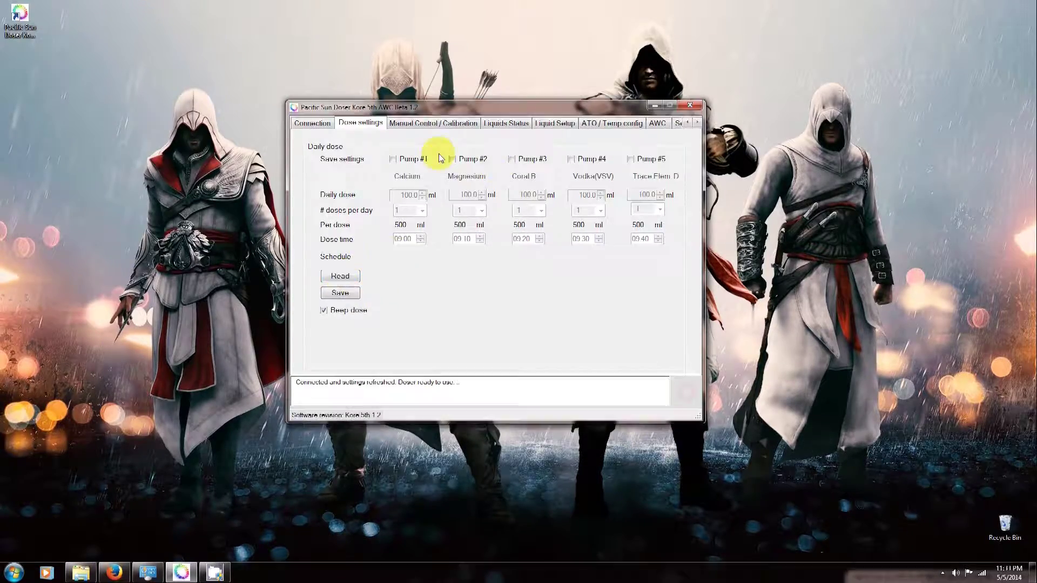
left_click(338, 277)
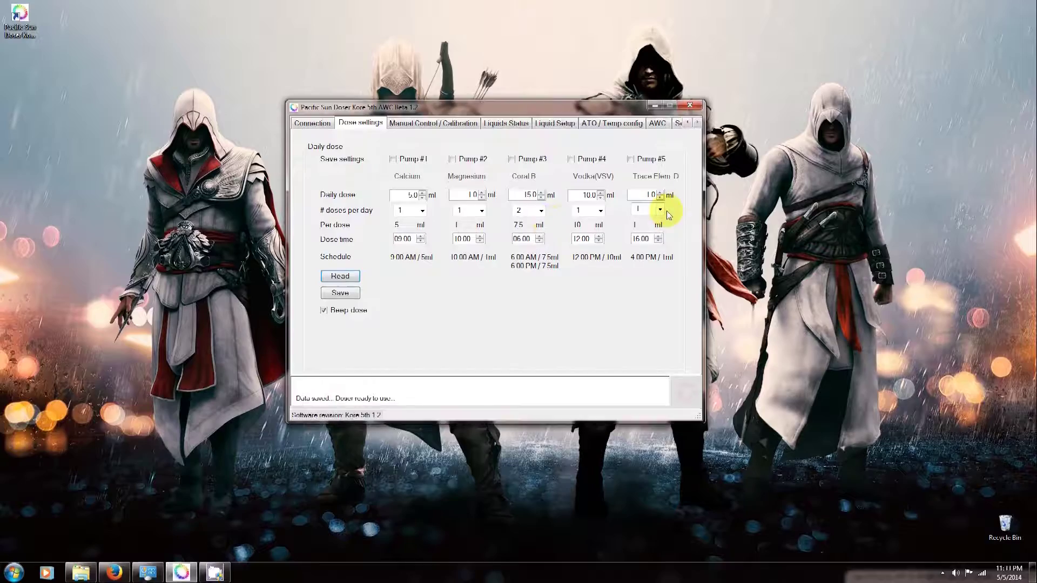
Save the dose settings, and switch the save option for Pump #1 on and back off.
left_click(342, 294)
left_click(392, 159)
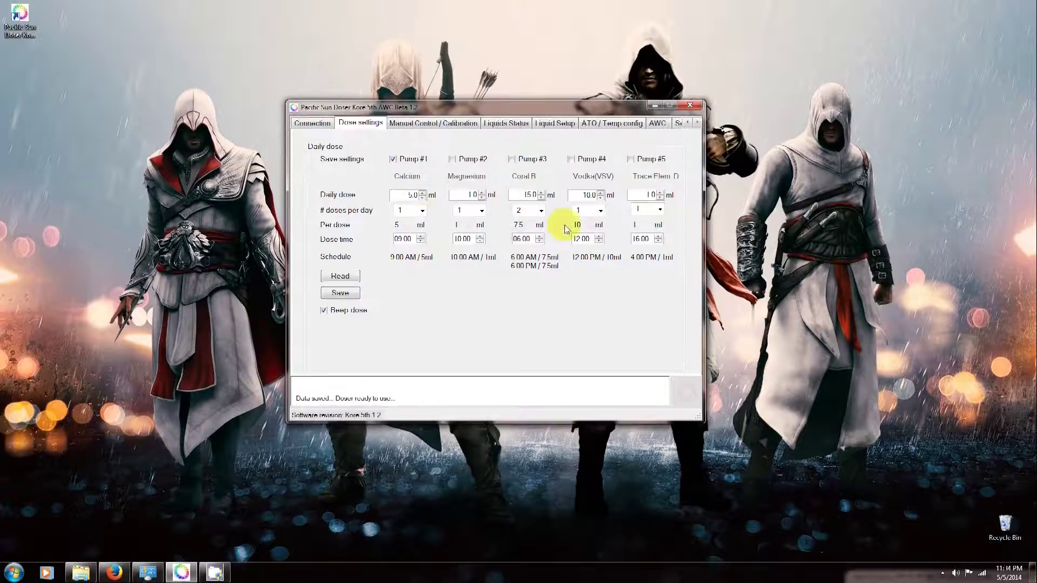
left_click(393, 158)
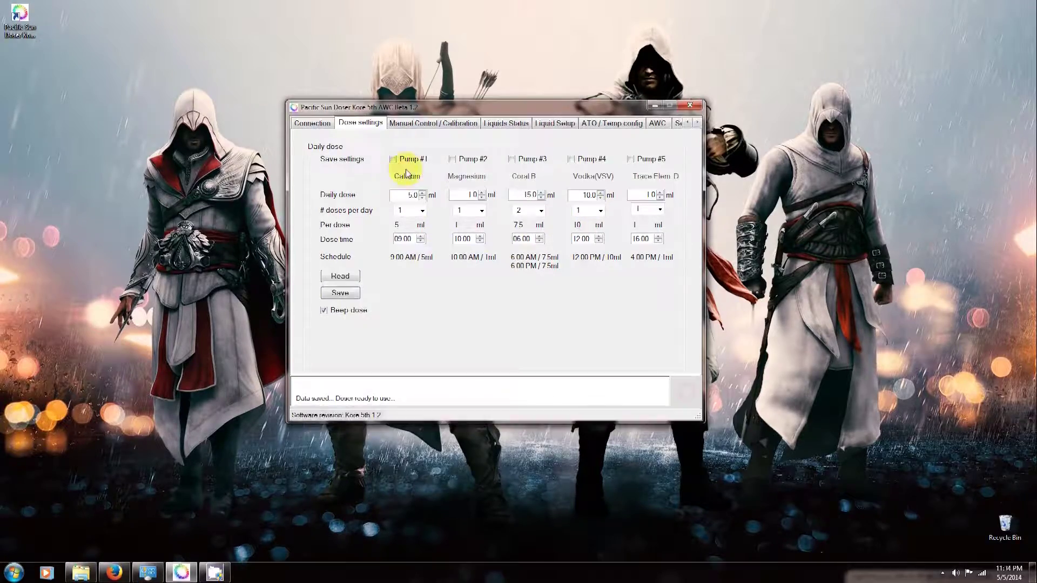
Examine the manual pump control and calibration options, including the flow modes offered for Pump #1, keeping Precise flow.
left_click(427, 123)
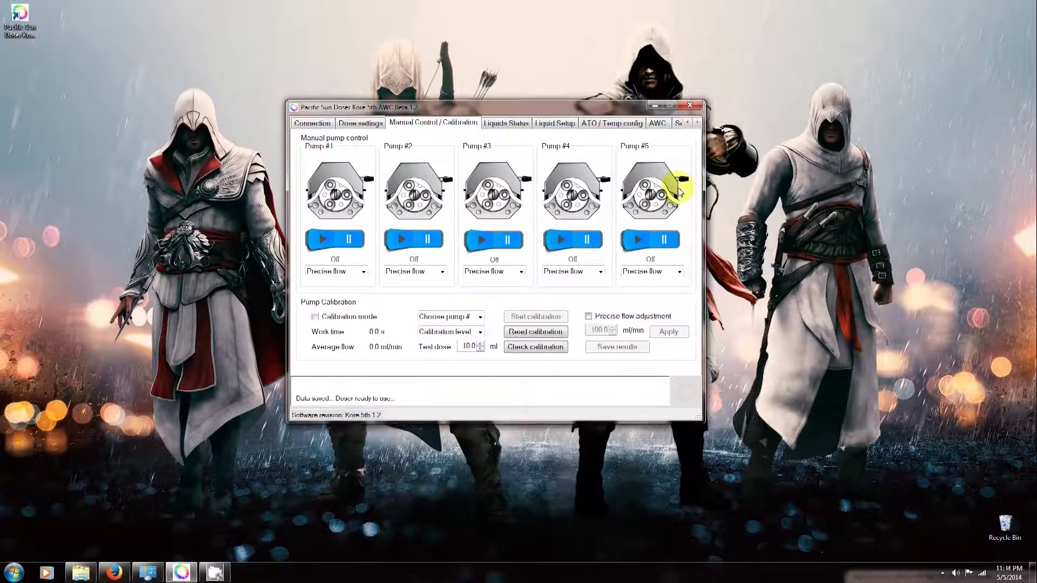
left_click(364, 273)
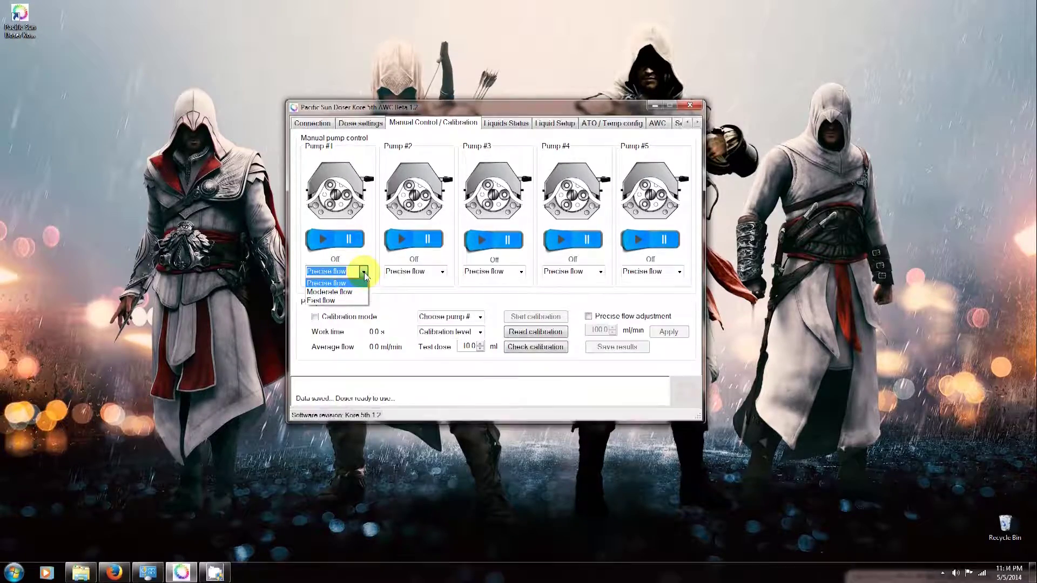
left_click(364, 273)
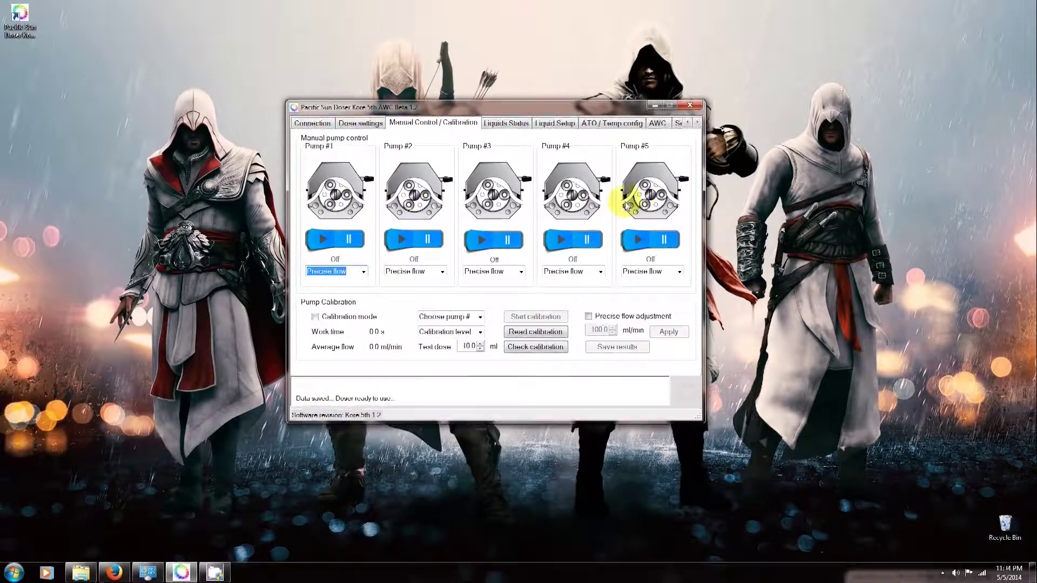
left_click(363, 273)
left_click(364, 274)
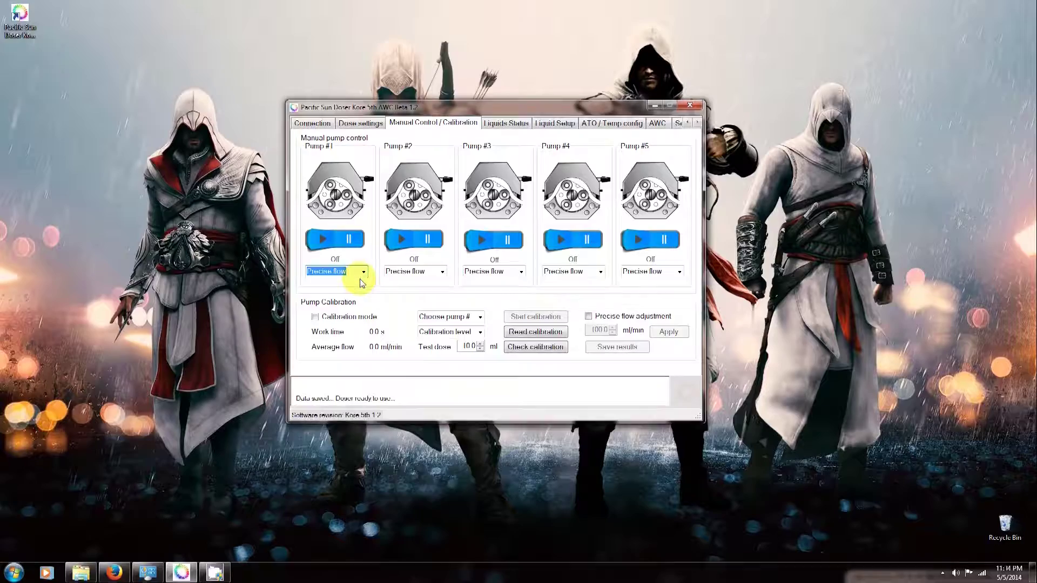
left_click(364, 273)
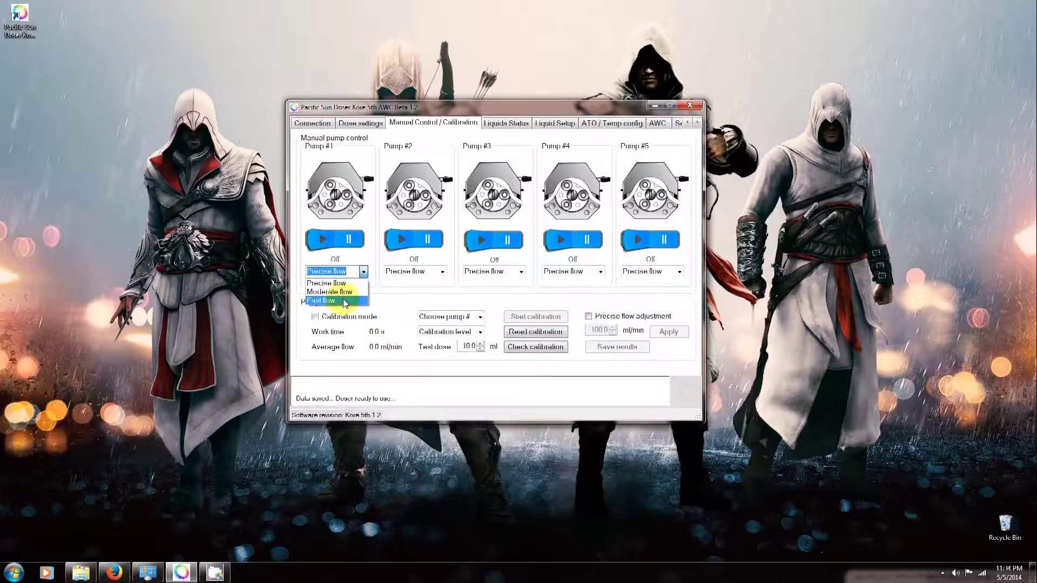
left_click(366, 273)
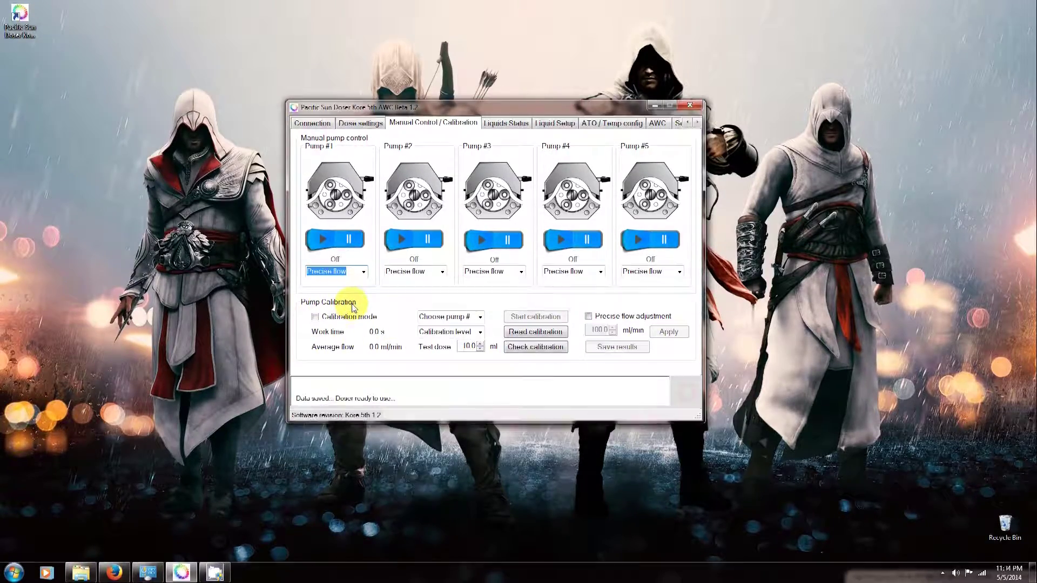
Review the liquids status and liquid setup, enabling the liquid type selection and disabling it again.
left_click(506, 124)
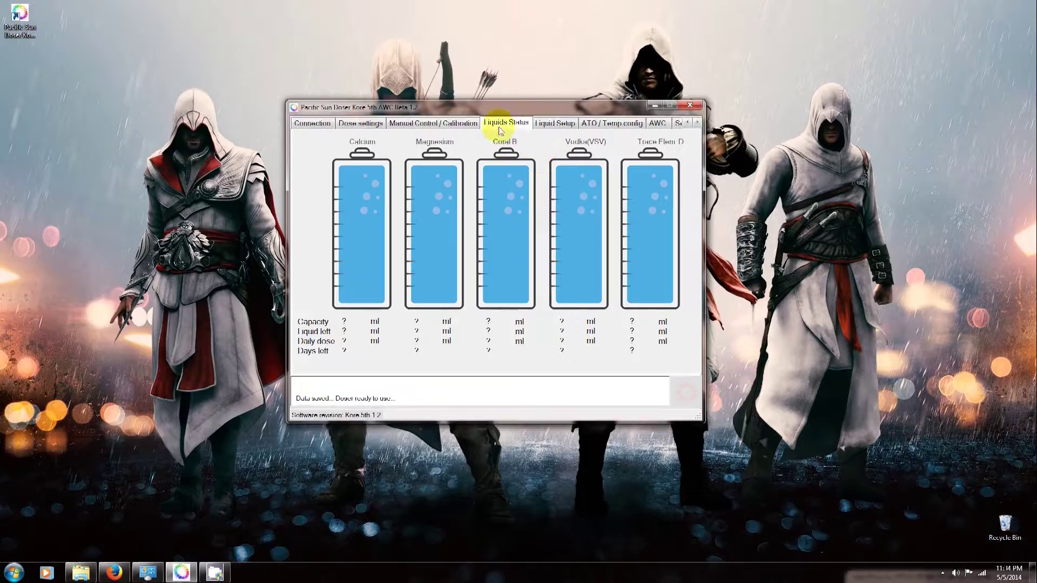
left_click(555, 123)
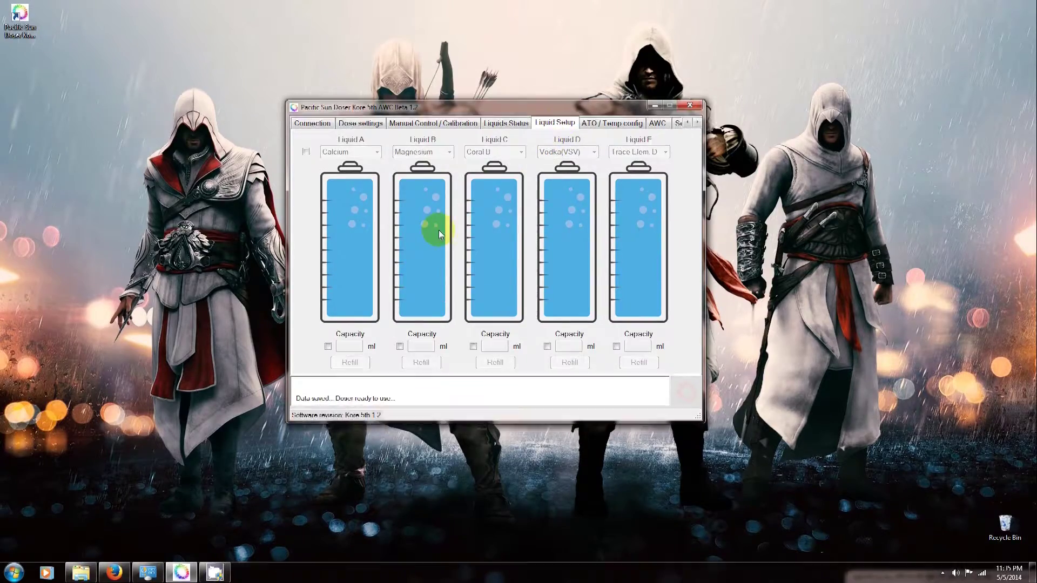
left_click(306, 154)
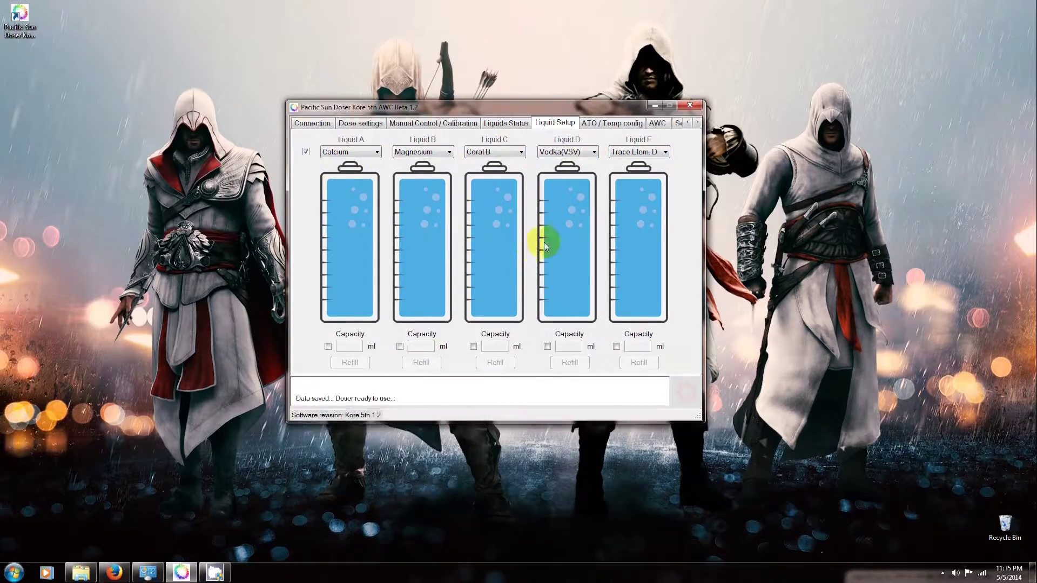
left_click(305, 152)
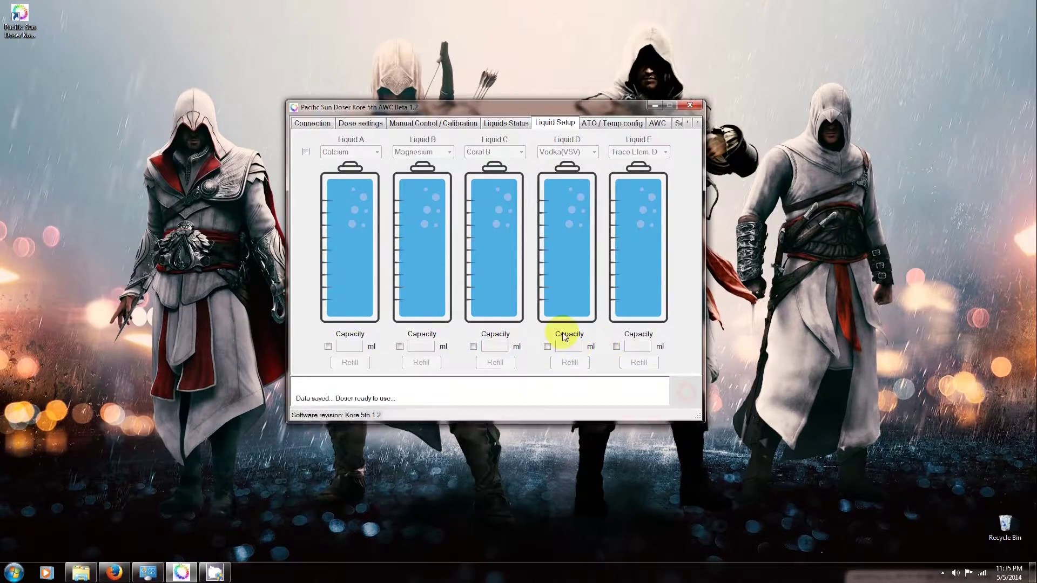
Review the ATO and temperature configuration, the automatic water change setup and the doser's service options.
left_click(613, 125)
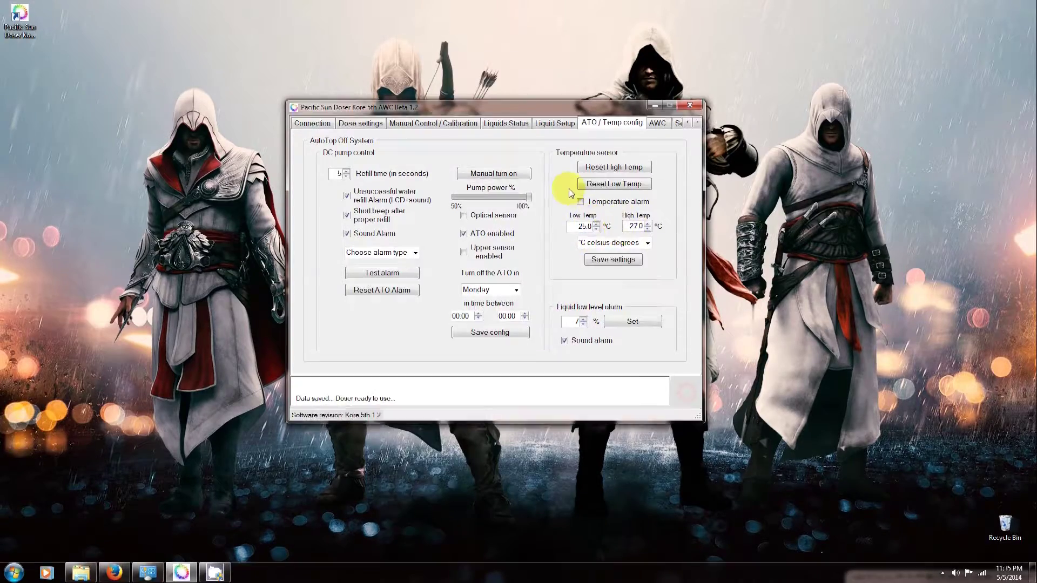
left_click(656, 123)
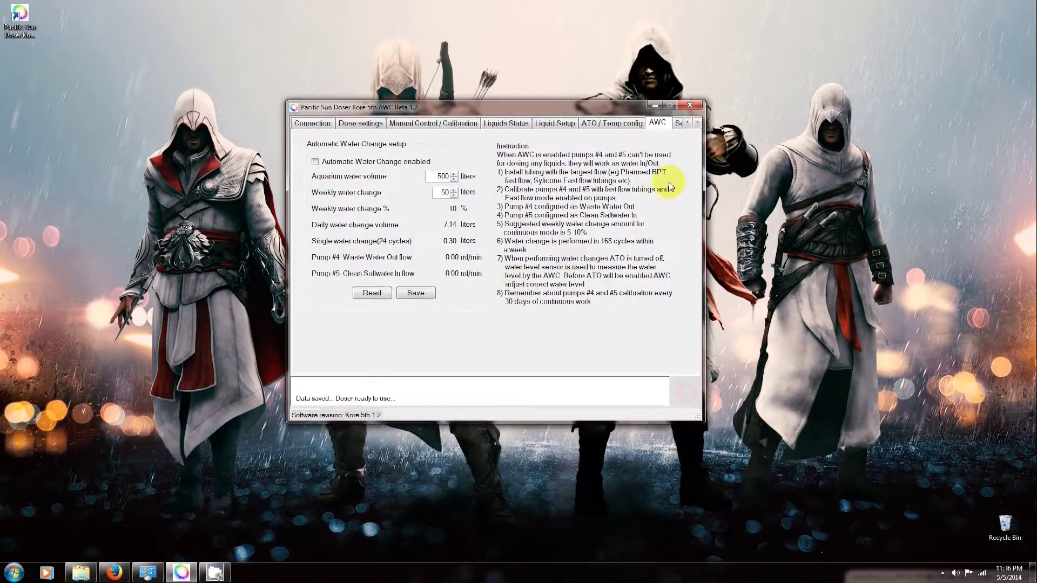
left_click(678, 123)
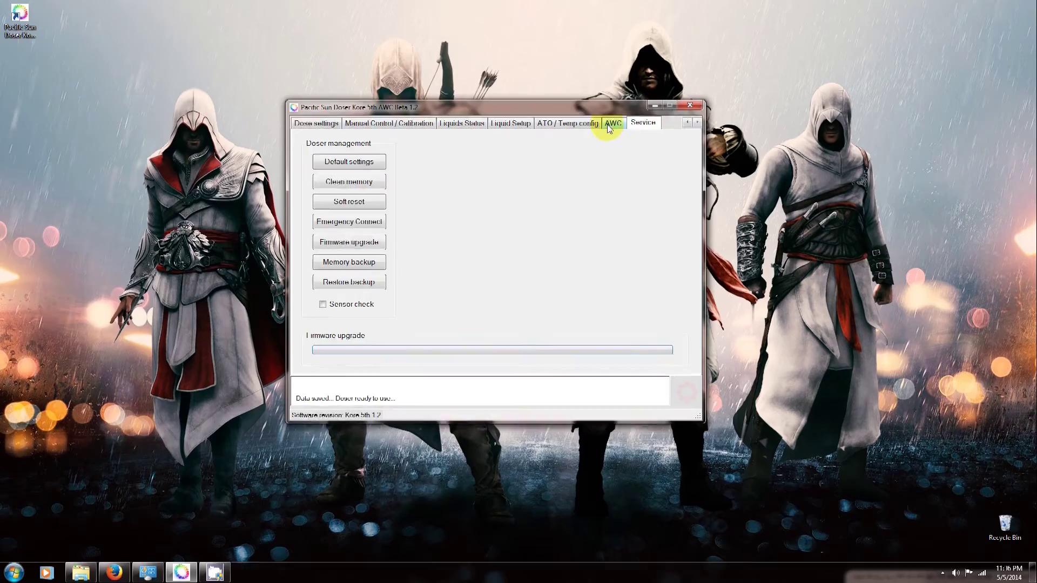
Revisit the automatic water change setup and return to the daily dose settings.
left_click(608, 124)
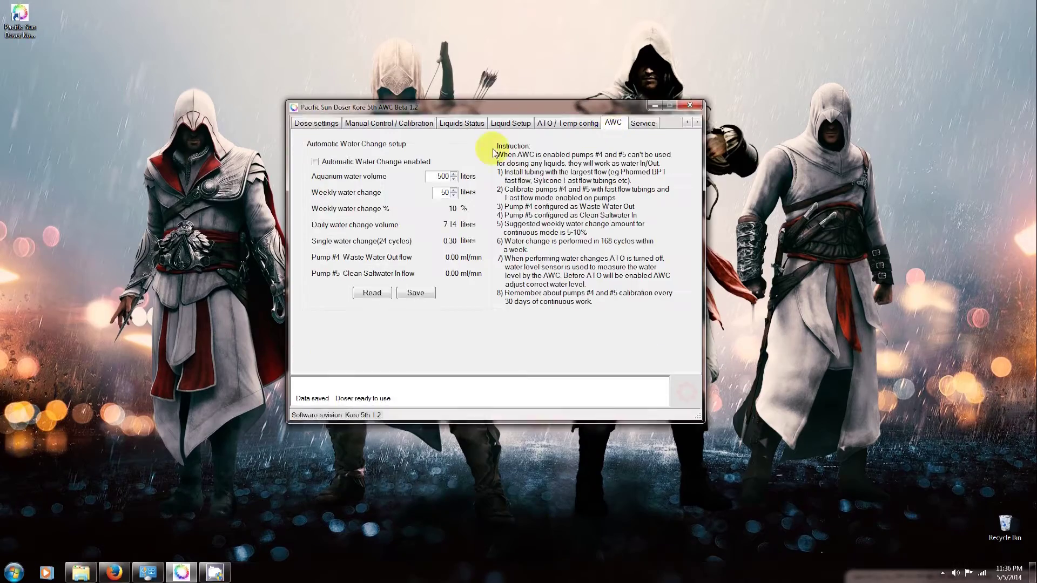
left_click(380, 124)
left_click(330, 123)
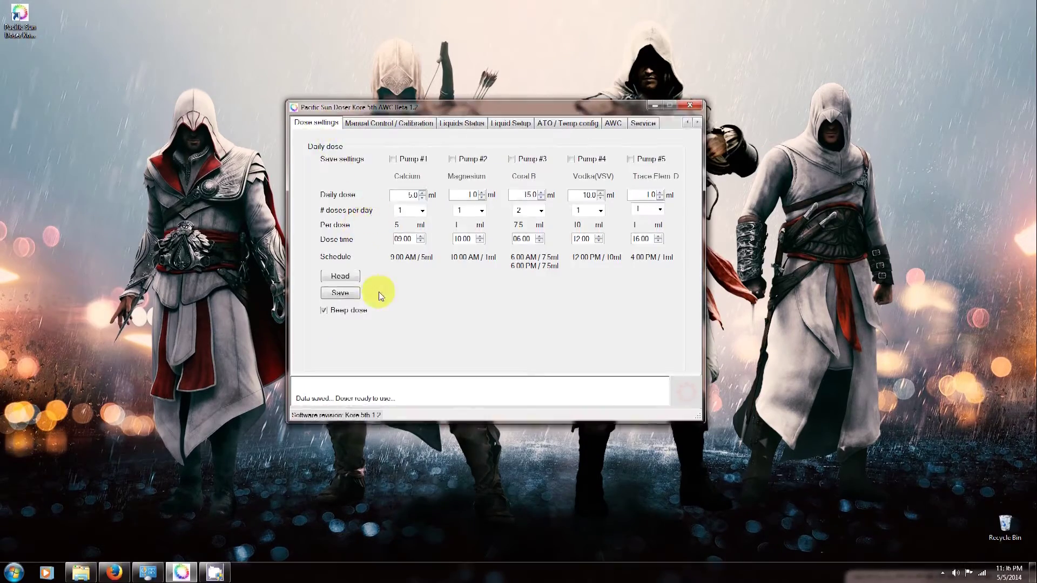